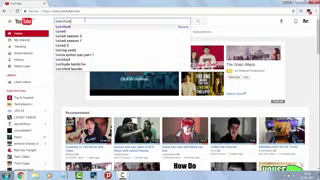
Submit the YouTube search for 'bakchod'
key("Return")
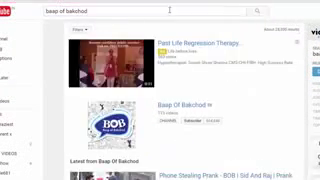
Replace the Baap Of Bakchod search with 'aib' and open the All India Bakchod channel
right_click(185, 105)
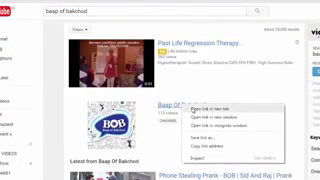
left_click(102, 12)
key("ctrl+a")
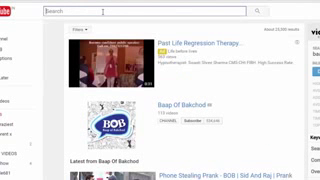
type("aib")
key("Return")
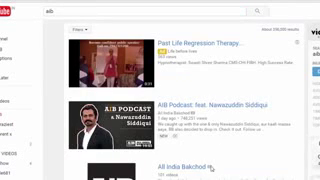
left_click(183, 166)
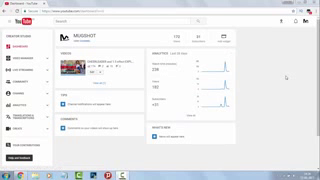
Open the MUGSHOT account options and start editing the About me profile name
left_click(309, 21)
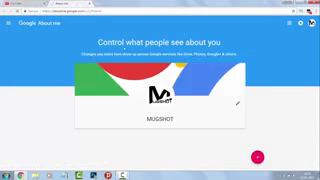
left_click(237, 102)
type("BAKCHODI SUNAAMI OFF")
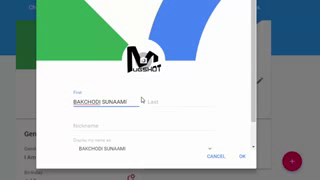
type("IC")
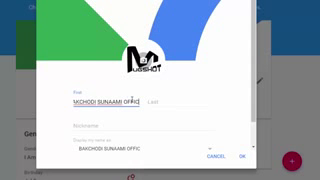
type("IAL")
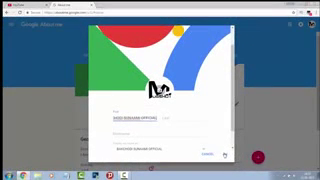
Save the profile name as 'BAKCHODI SUNAAMI OFFICIAL'
left_click(224, 155)
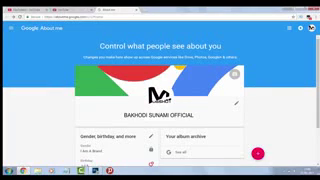